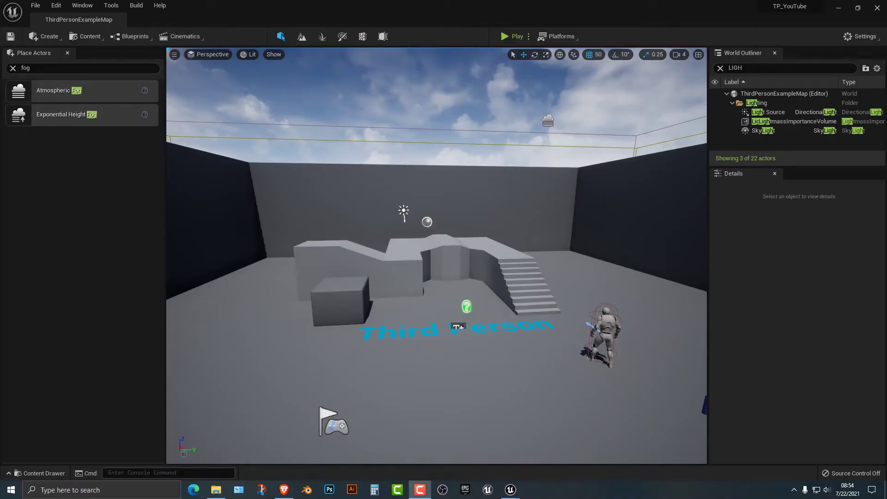
# Select the sky sphere in the level and expand its Default settings.
pyautogui.moveTo(436, 256); pyautogui.dragTo(476, 69, button='right')
pyautogui.moveTo(436, 176); pyautogui.dragTo(433, 279, button='right')
pyautogui.click(432, 175)
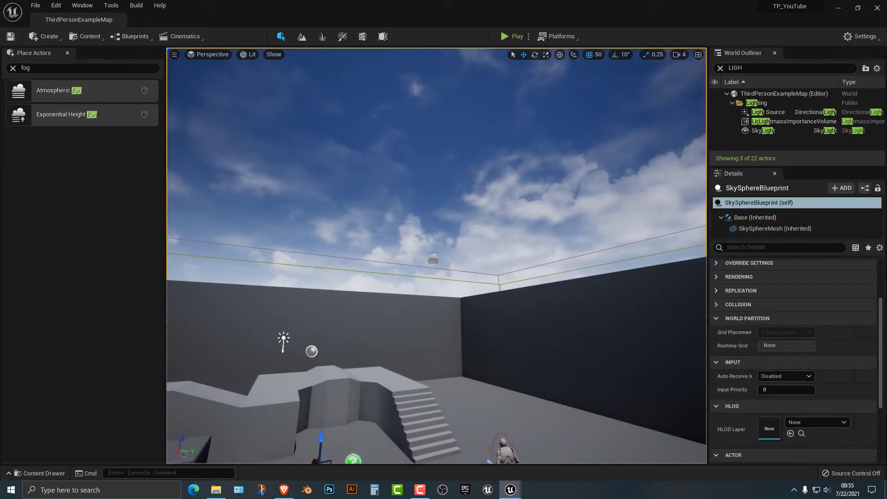
pyautogui.press('w')
pyautogui.scroll(3, 794, 361)
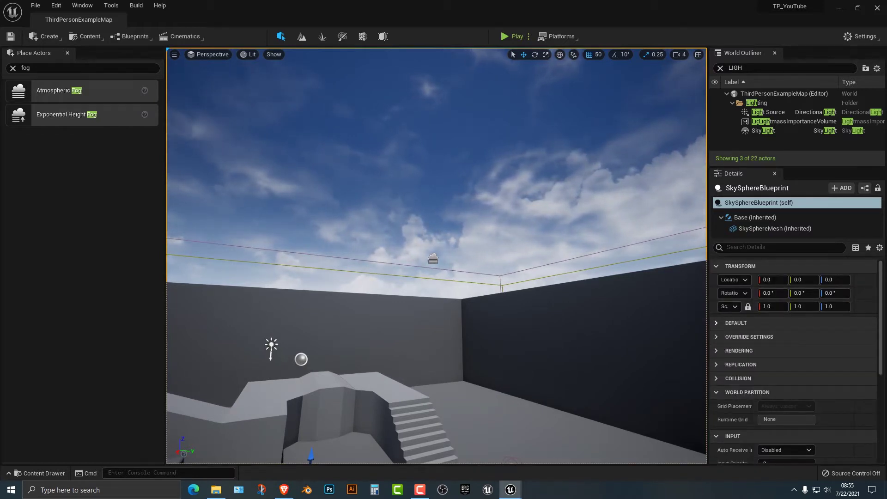
pyautogui.click(716, 323)
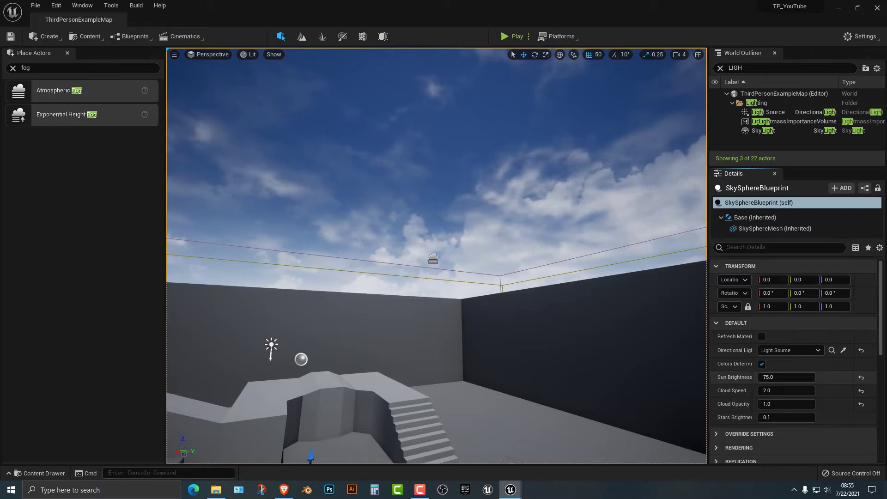
pyautogui.scroll(-1, 794, 377)
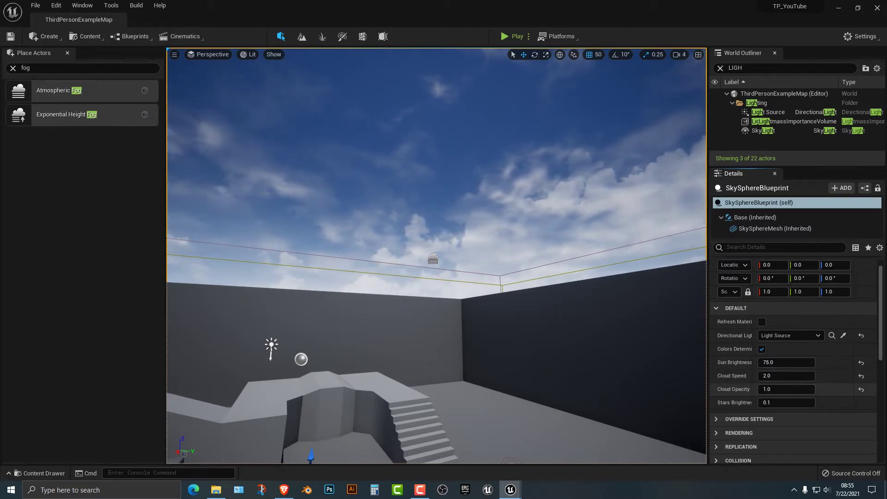
# Try lowering the sky sphere's sun brightness to about 2.64, and undo the change.
pyautogui.moveTo(437, 256); pyautogui.dragTo(226, 104, button='right')
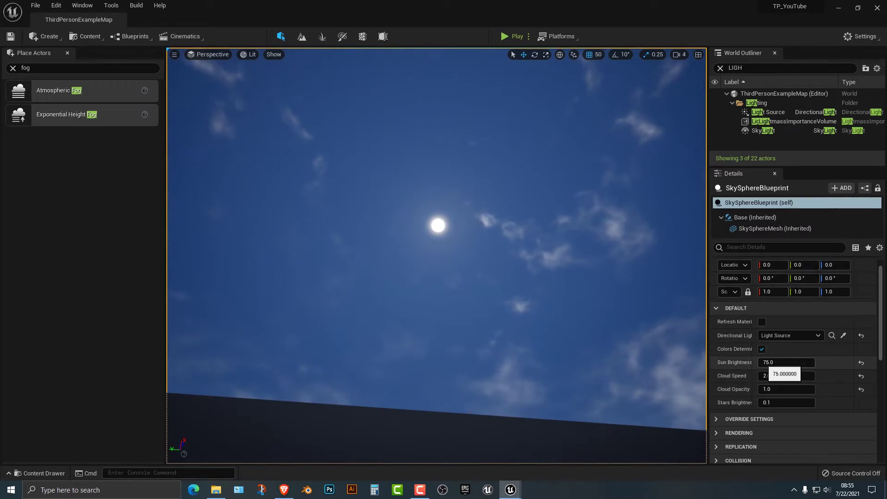
pyautogui.moveTo(786, 362)
pyautogui.mouseDown()
pyautogui.moveTo(855, 363)
pyautogui.moveTo(786, 362)
pyautogui.mouseUp()
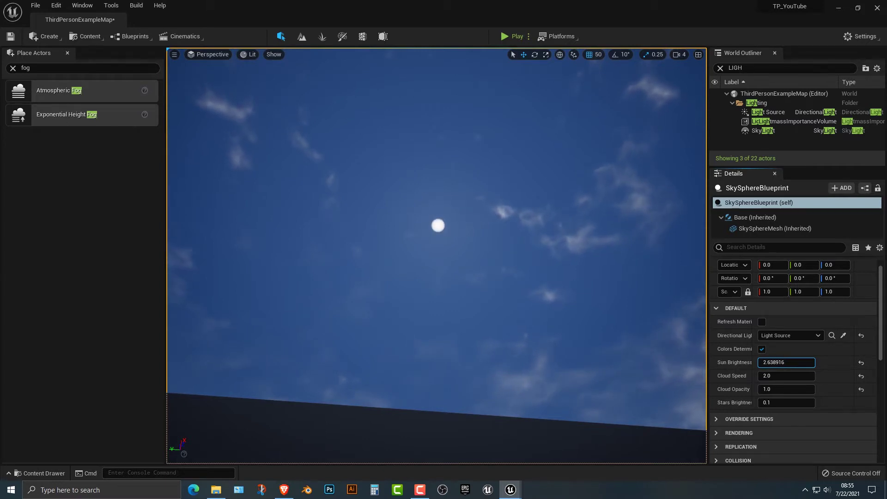
pyautogui.hotkey('ctrl', 'z')
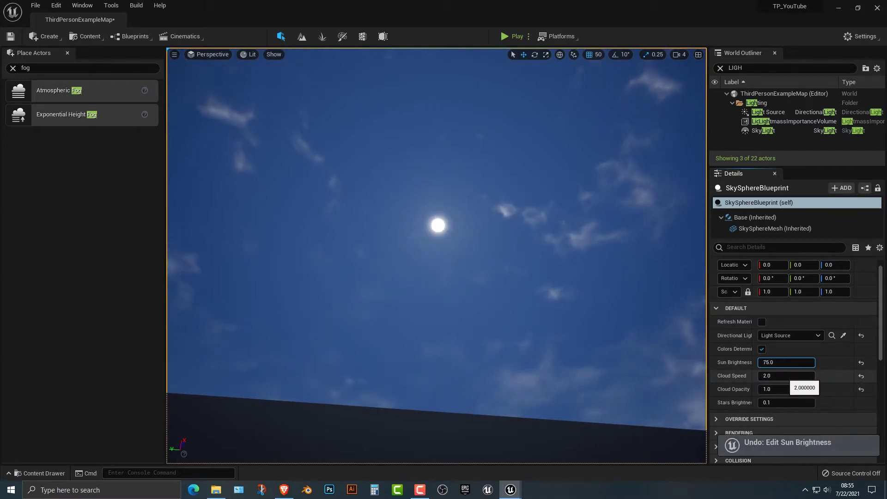
# Try raising the sky sphere's sun brightness to about 695 and its cloud speed to 7781575.5.
pyautogui.moveTo(787, 363)
pyautogui.mouseDown()
pyautogui.moveTo(771, 363)
pyautogui.moveTo(804, 363)
pyautogui.mouseUp()
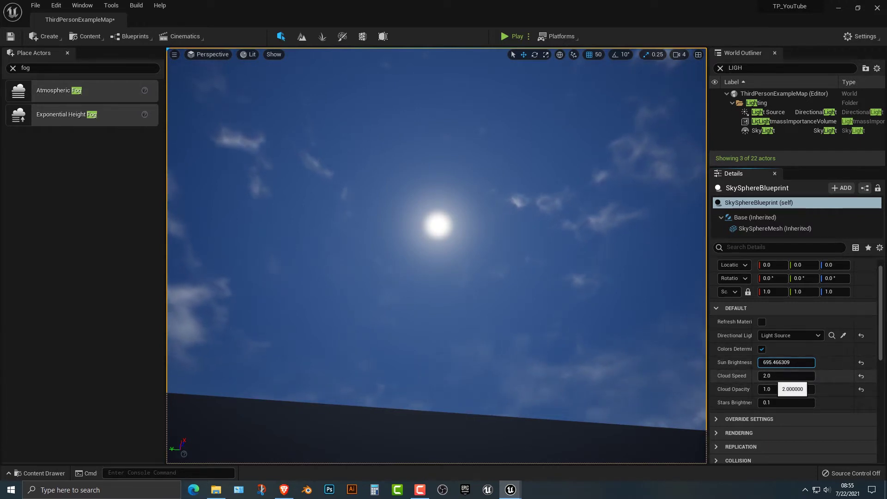
pyautogui.moveTo(773, 377); pyautogui.dragTo(825, 377)
pyautogui.moveTo(437, 255)
pyautogui.mouseDown(button='right')
pyautogui.moveTo(296, 333)
pyautogui.moveTo(300, 434)
pyautogui.mouseUp(button='right')
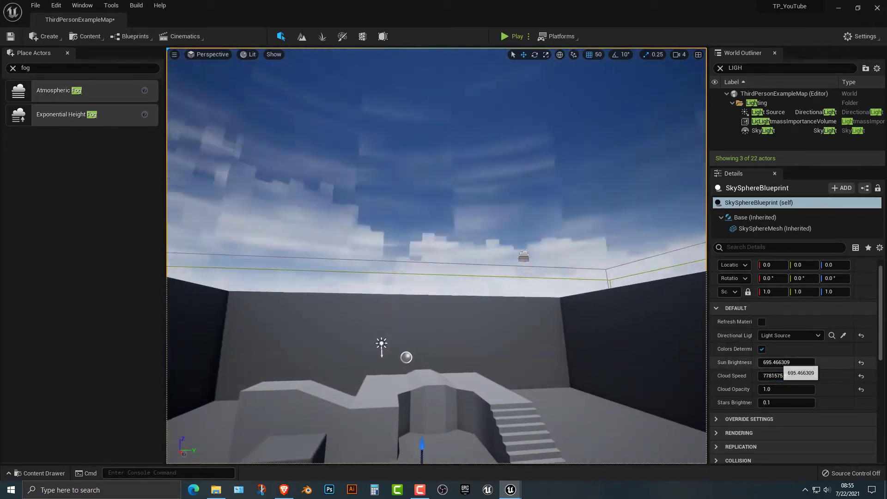
# Set both the sun brightness and the cloud speed of the sky sphere to 100.
pyautogui.click(786, 363)
pyautogui.write('100')
pyautogui.press('Return')
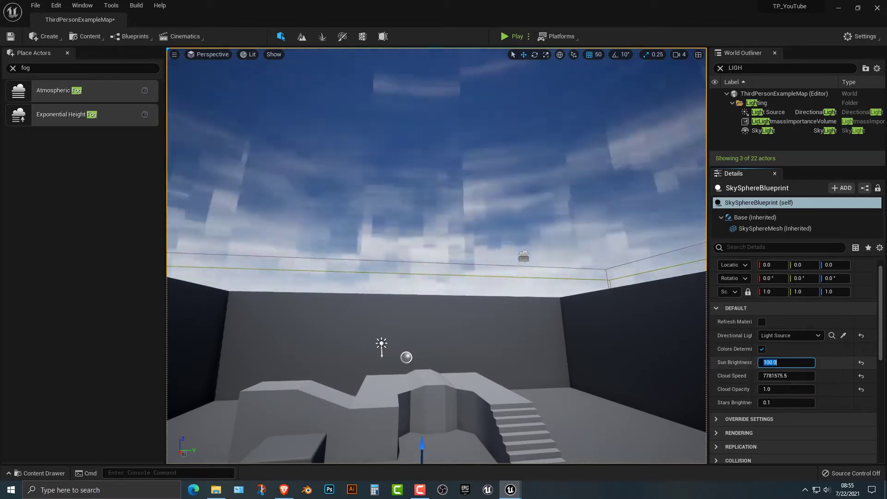
pyautogui.click(786, 376)
pyautogui.write('100')
pyautogui.press('Return')
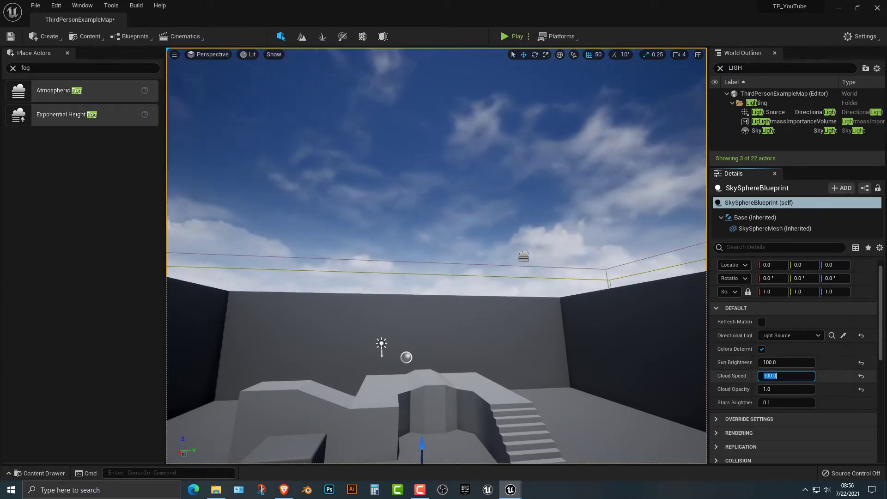
# Raise the sky sphere's cloud opacity to about 1.95 for denser clouds.
pyautogui.moveTo(436, 256); pyautogui.dragTo(352, 119, button='right')
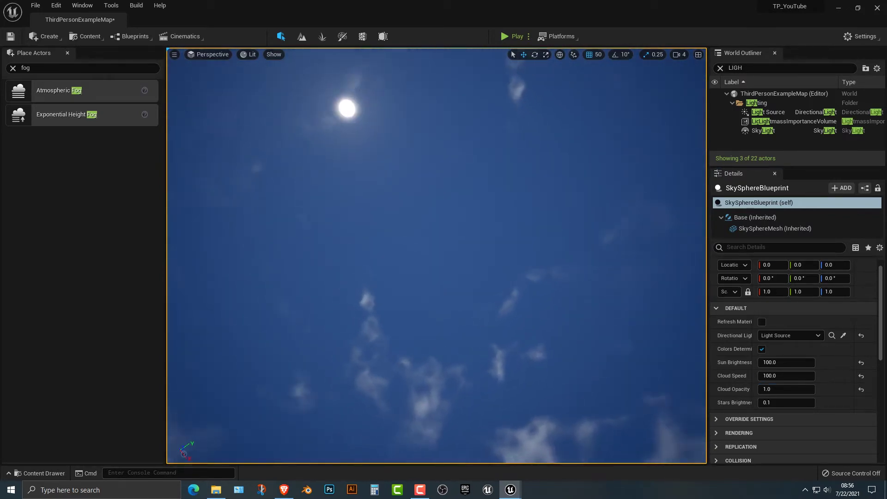
pyautogui.moveTo(444, 180); pyautogui.dragTo(446, 247, button='right')
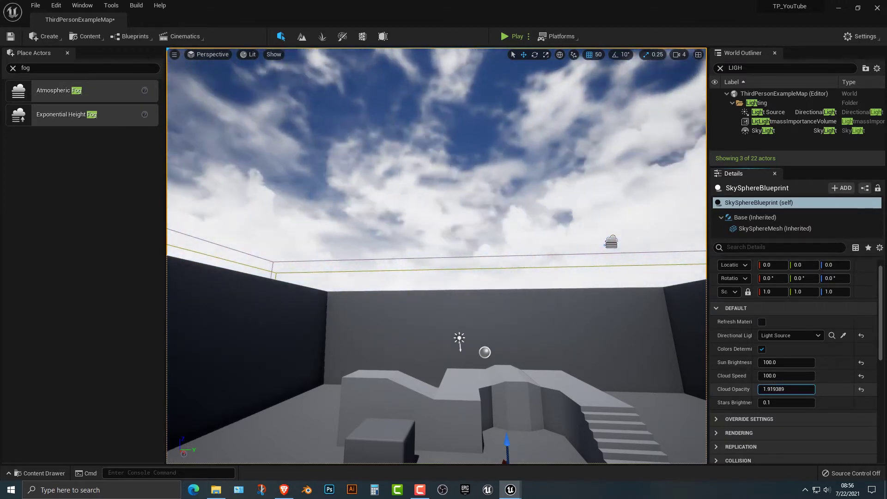
pyautogui.moveTo(787, 389)
pyautogui.mouseDown()
pyautogui.moveTo(832, 389)
pyautogui.moveTo(788, 389)
pyautogui.mouseUp()
pyautogui.moveTo(555, 277); pyautogui.dragTo(415, 194, button='right')
pyautogui.moveTo(437, 241); pyautogui.dragTo(437, 300, button='right')
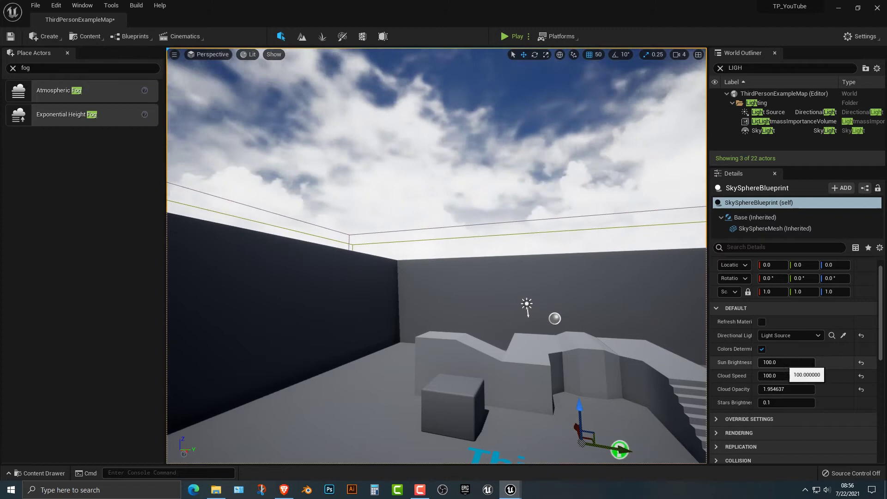
# Set the sky sphere's cloud speed to 20.
pyautogui.click(783, 376)
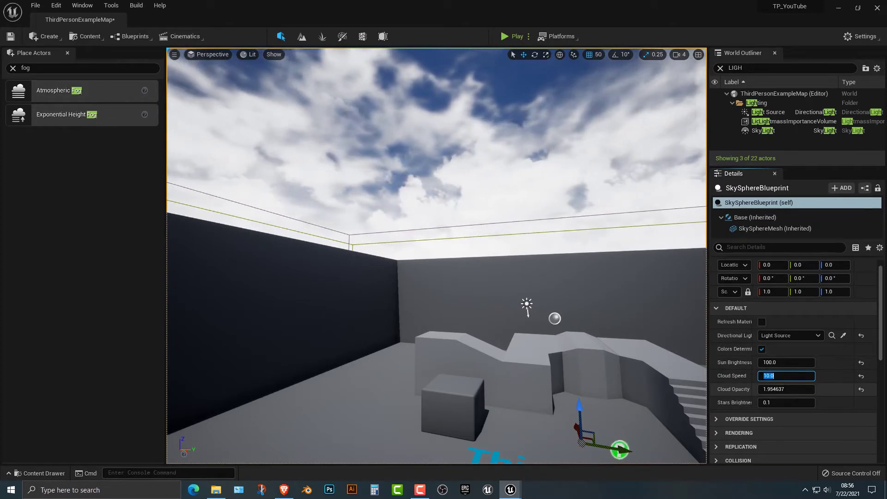
pyautogui.write('20')
pyautogui.press('Return')
pyautogui.moveTo(436, 256); pyautogui.dragTo(481, 319, button='right')
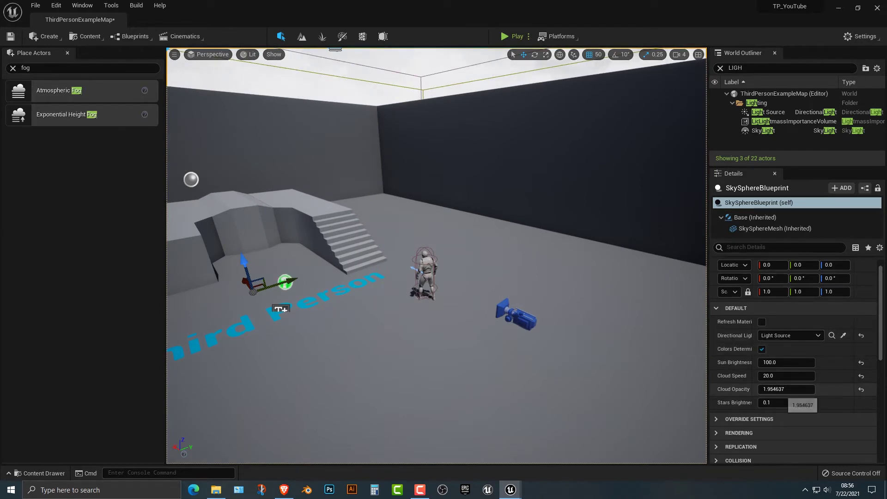
# Examine the sky sphere's Override Settings and the choices for its directional light, keeping Light Source assigned.
pyautogui.click(736, 308)
pyautogui.click(744, 322)
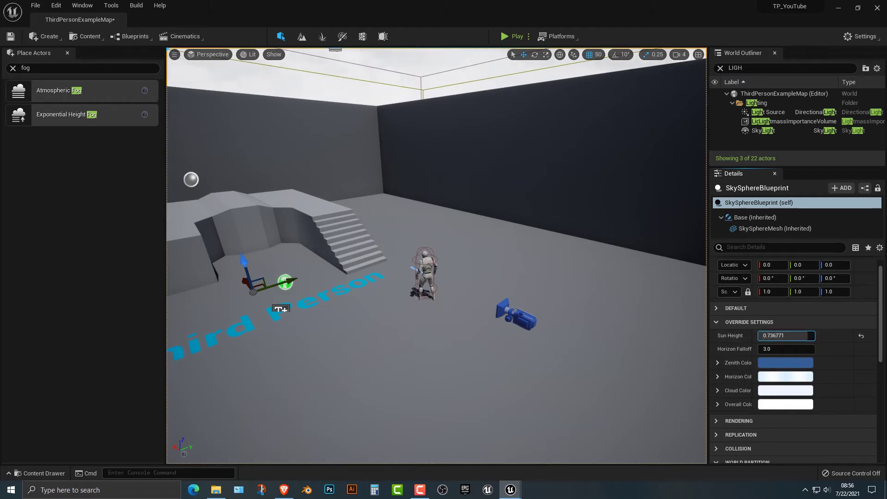
pyautogui.click(717, 322)
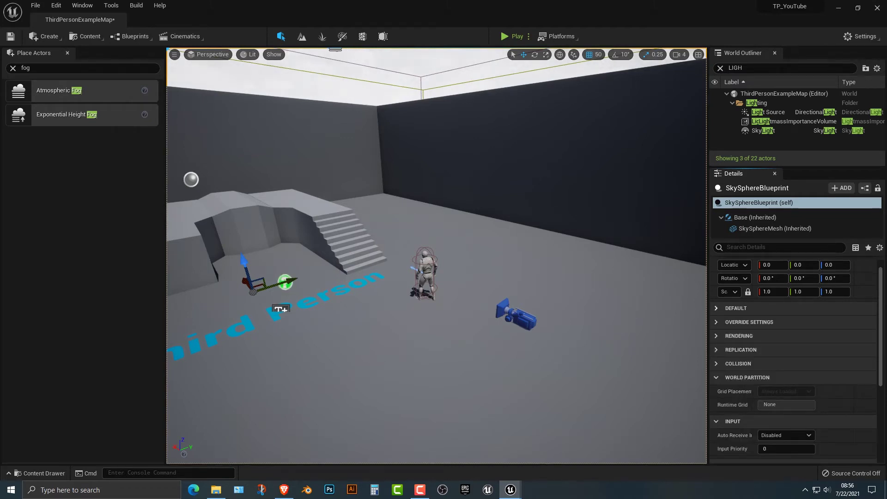
pyautogui.click(736, 308)
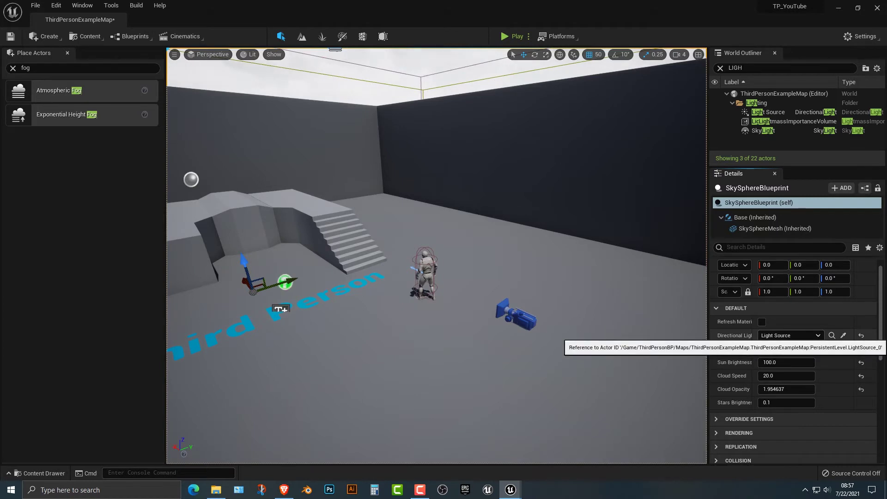
pyautogui.click(790, 336)
pyautogui.click(767, 232)
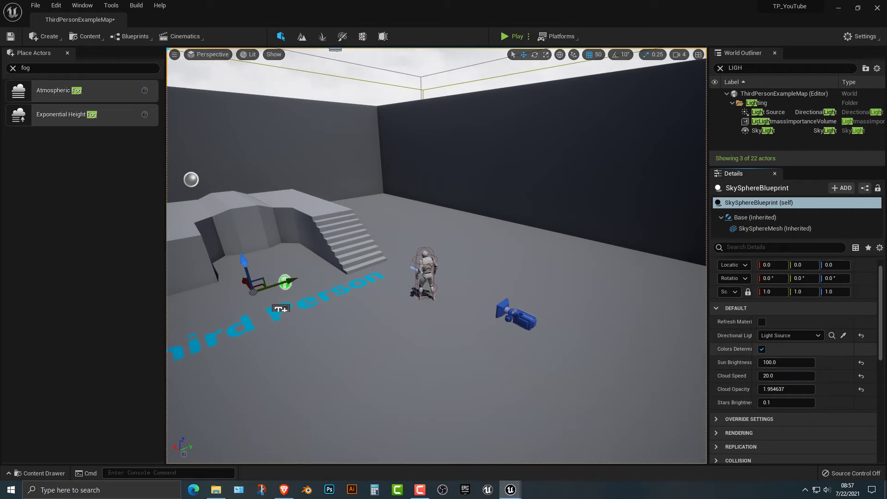
# Look around the sky to examine the sun and the moving clouds.
pyautogui.moveTo(509, 287); pyautogui.dragTo(342, 129, button='right')
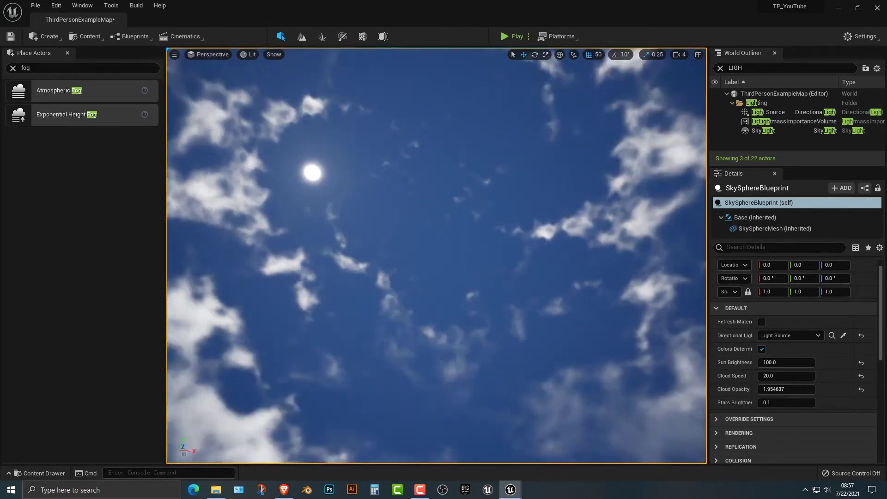
pyautogui.moveTo(416, 166); pyautogui.dragTo(688, 208, button='right')
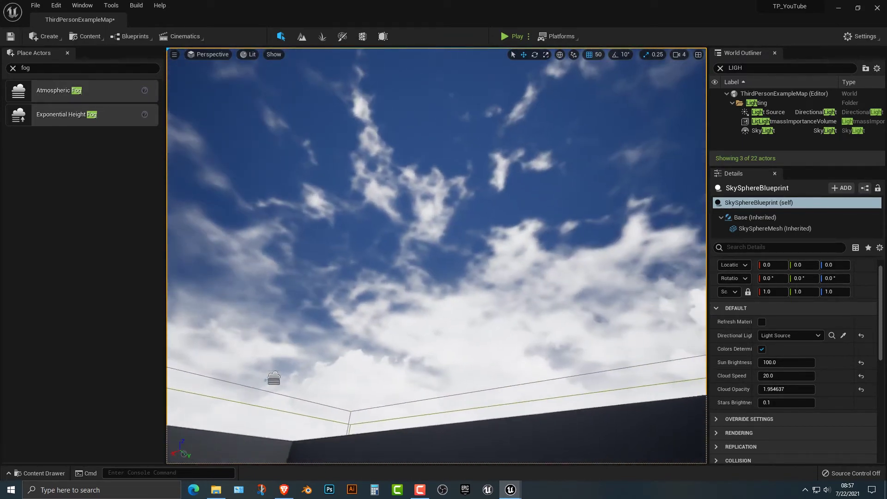
pyautogui.moveTo(430, 189)
pyautogui.mouseDown(button='right')
pyautogui.moveTo(444, 189)
pyautogui.moveTo(420, 188)
pyautogui.mouseUp(button='right')
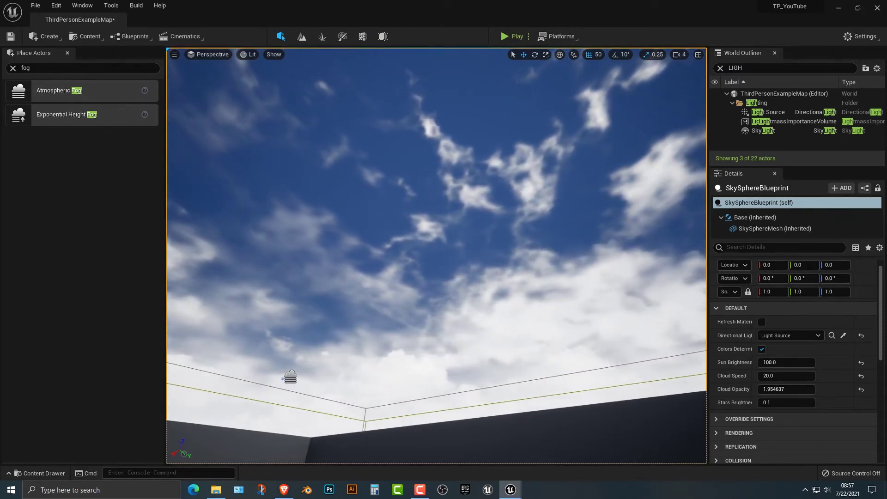